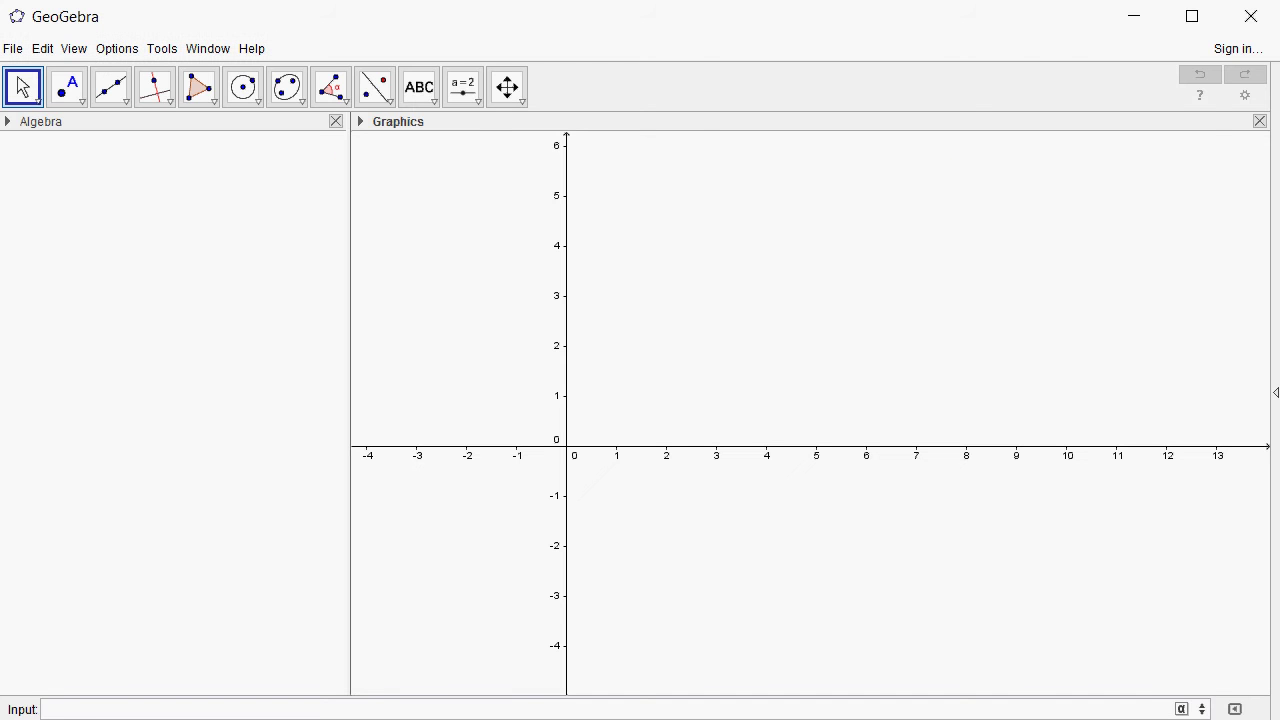
# Enter the SlopeField command with 32-1.6y to draw the slope field across the graph
pyautogui.click(61, 705)
pyautogui.write('Slo')
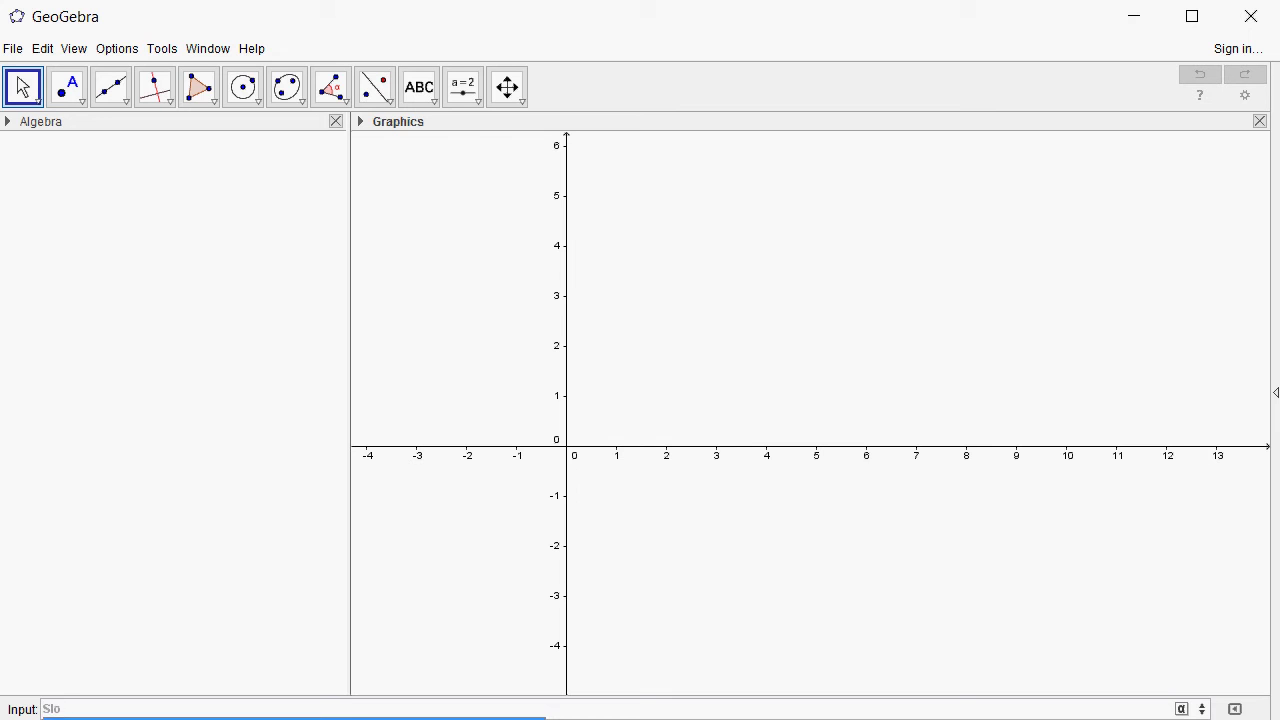
pyautogui.press('Return')
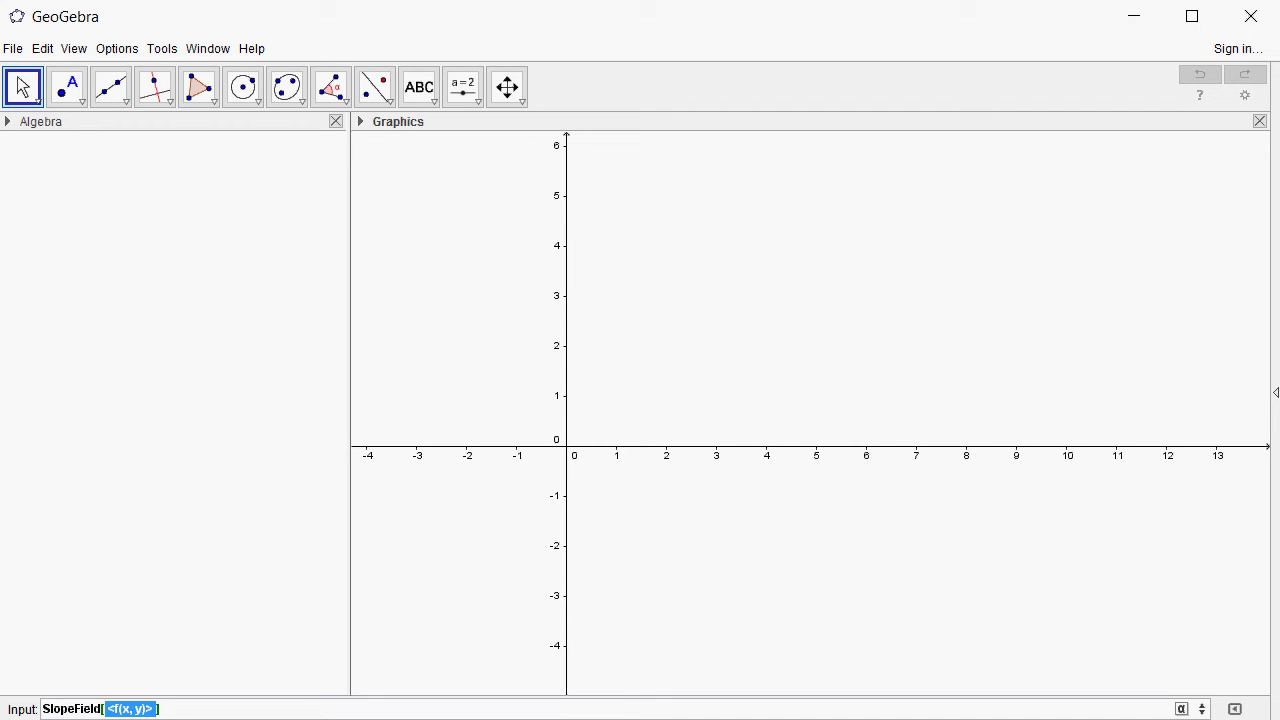
pyautogui.write('32')
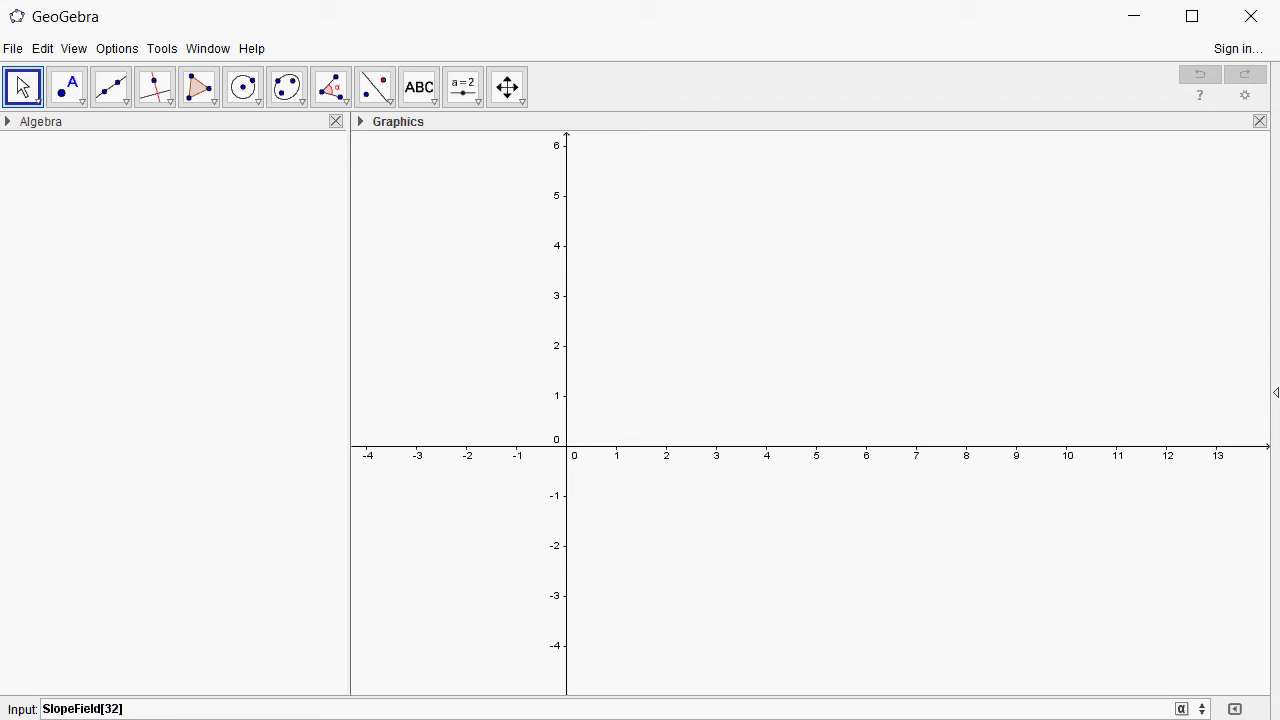
pyautogui.write('-1.6y')
pyautogui.press('Return')
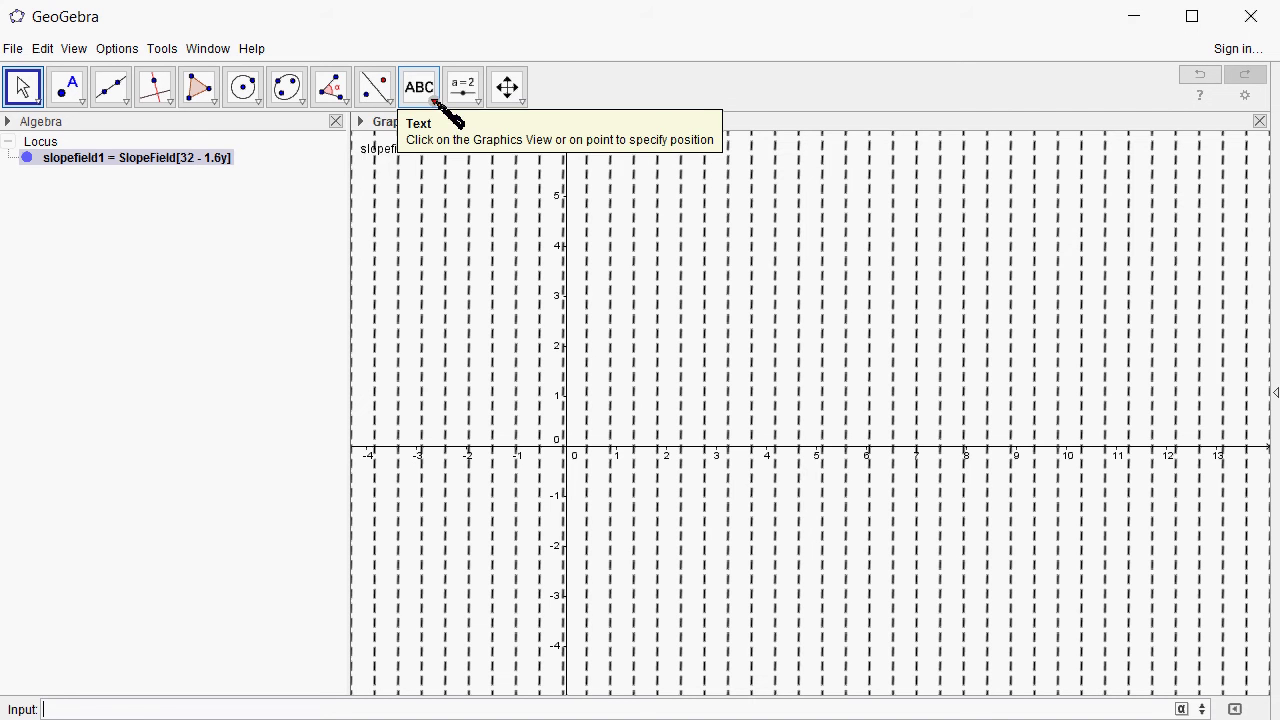
# Stretch the axes and pan the view so y reaches 30 and x about 7
pyautogui.click(514, 86)
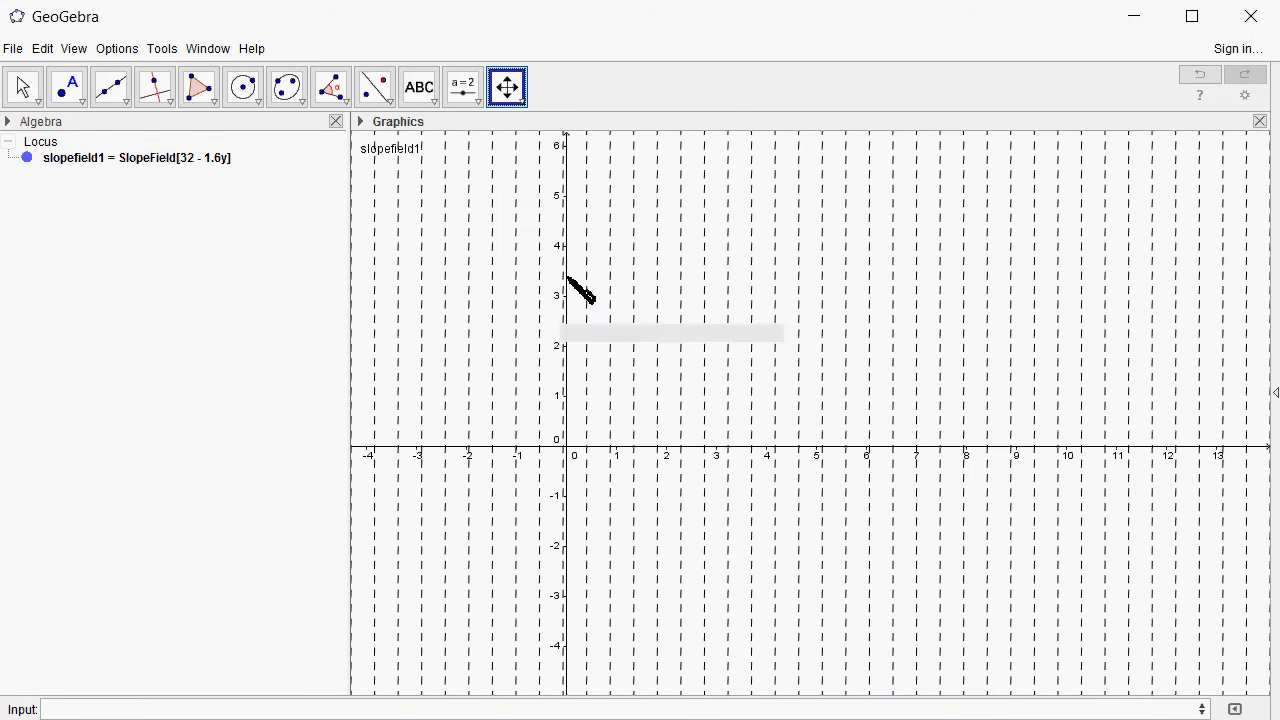
pyautogui.moveTo(569, 280); pyautogui.dragTo(571, 337)
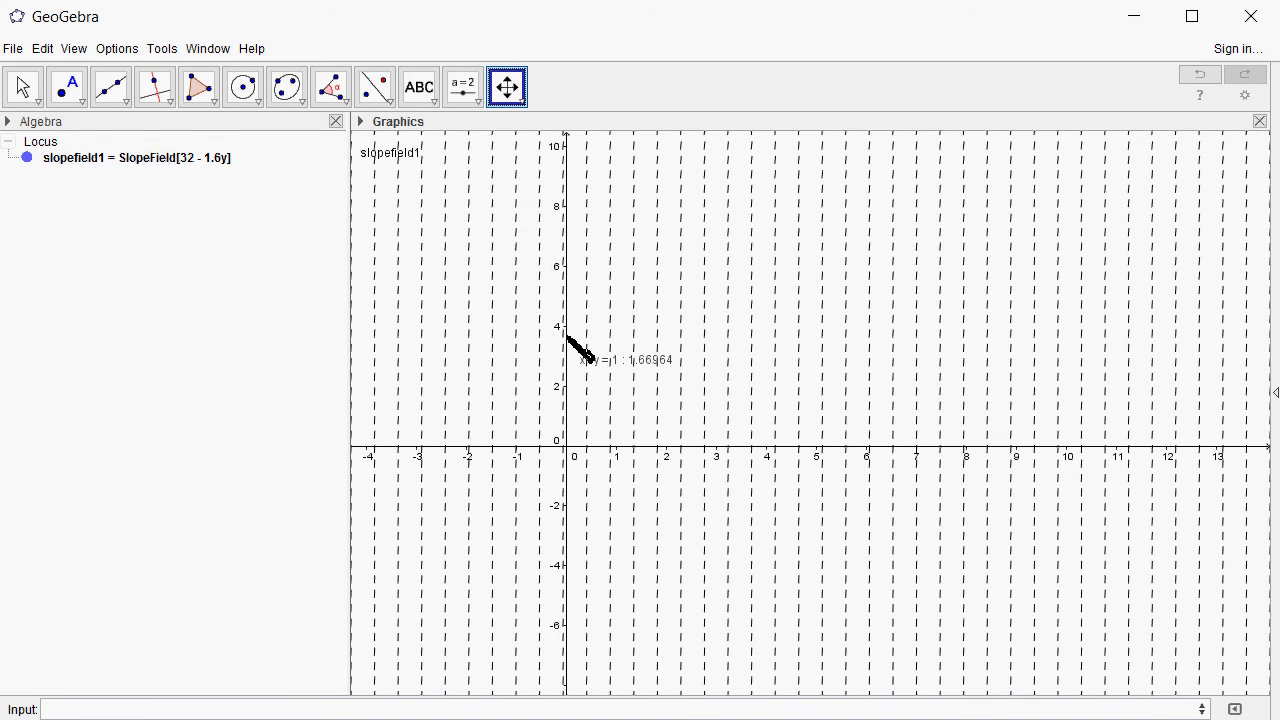
pyautogui.moveTo(671, 292); pyautogui.dragTo(609, 426)
pyautogui.moveTo(496, 196); pyautogui.dragTo(503, 395)
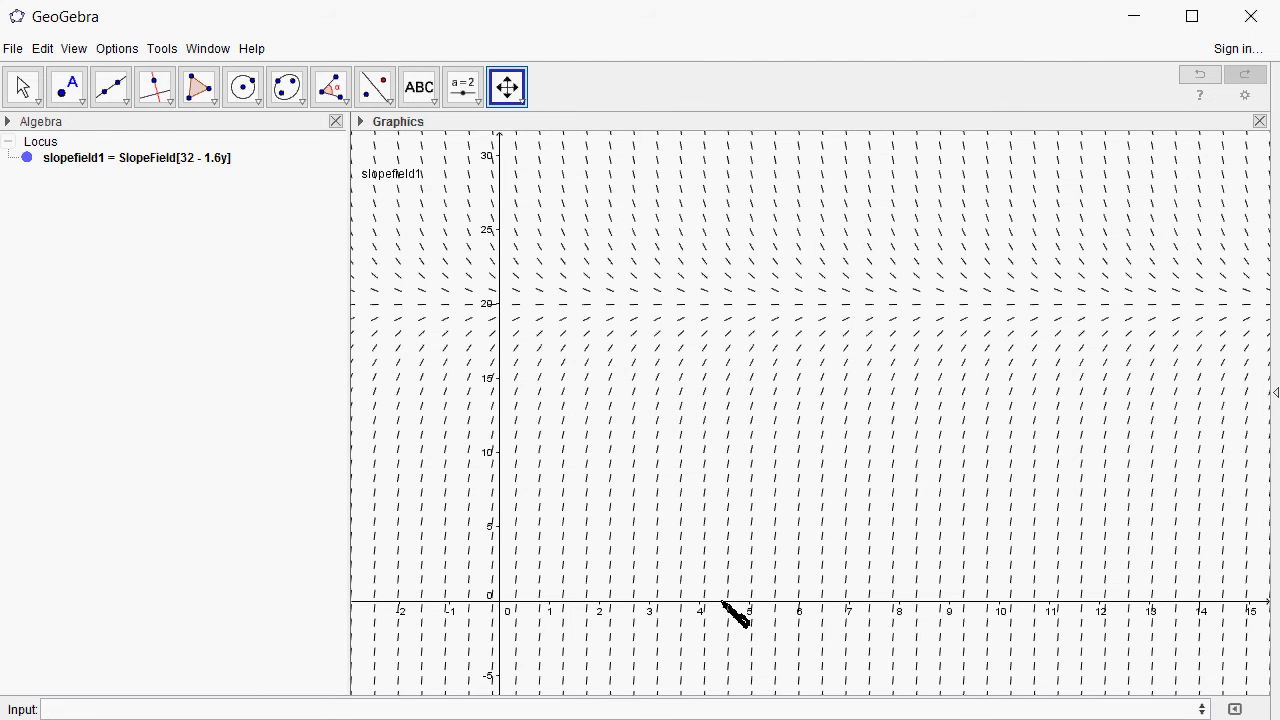
pyautogui.moveTo(726, 603); pyautogui.dragTo(940, 597)
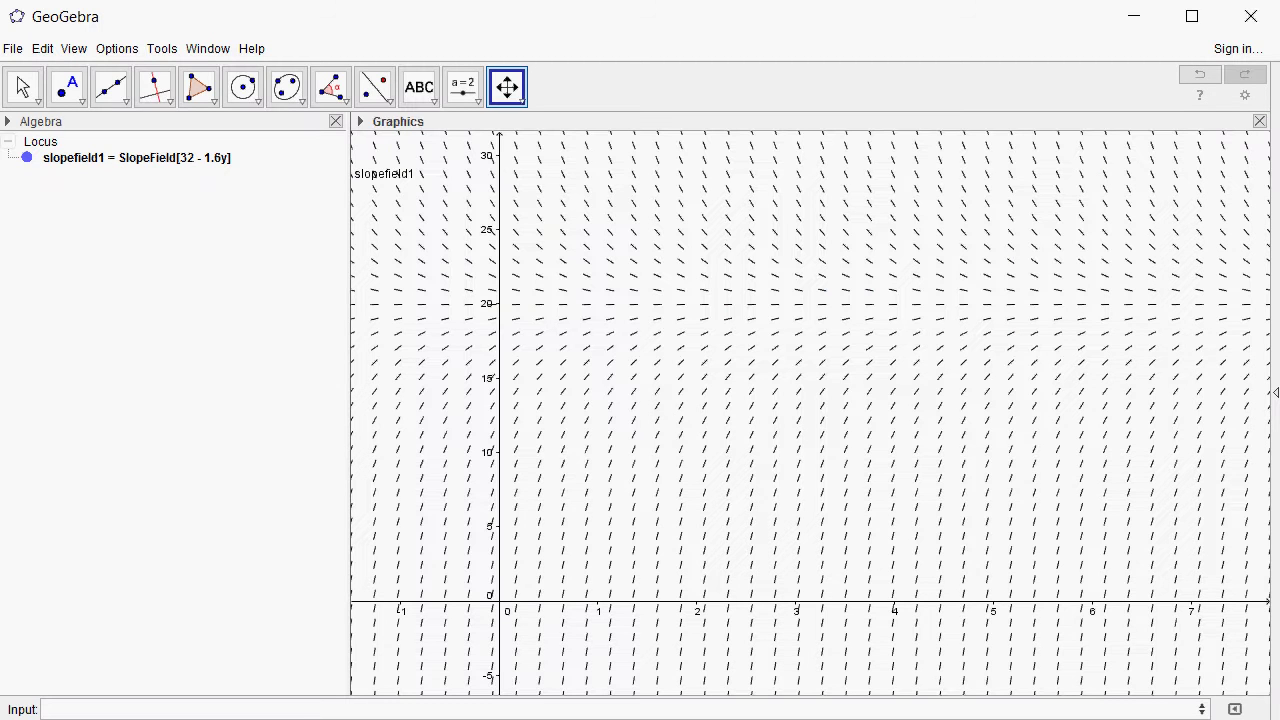
# Enter SolveODE with 32-1.6y and starting point (0,0) to plot the solution curve
pyautogui.click(284, 710)
pyautogui.write('Sol')
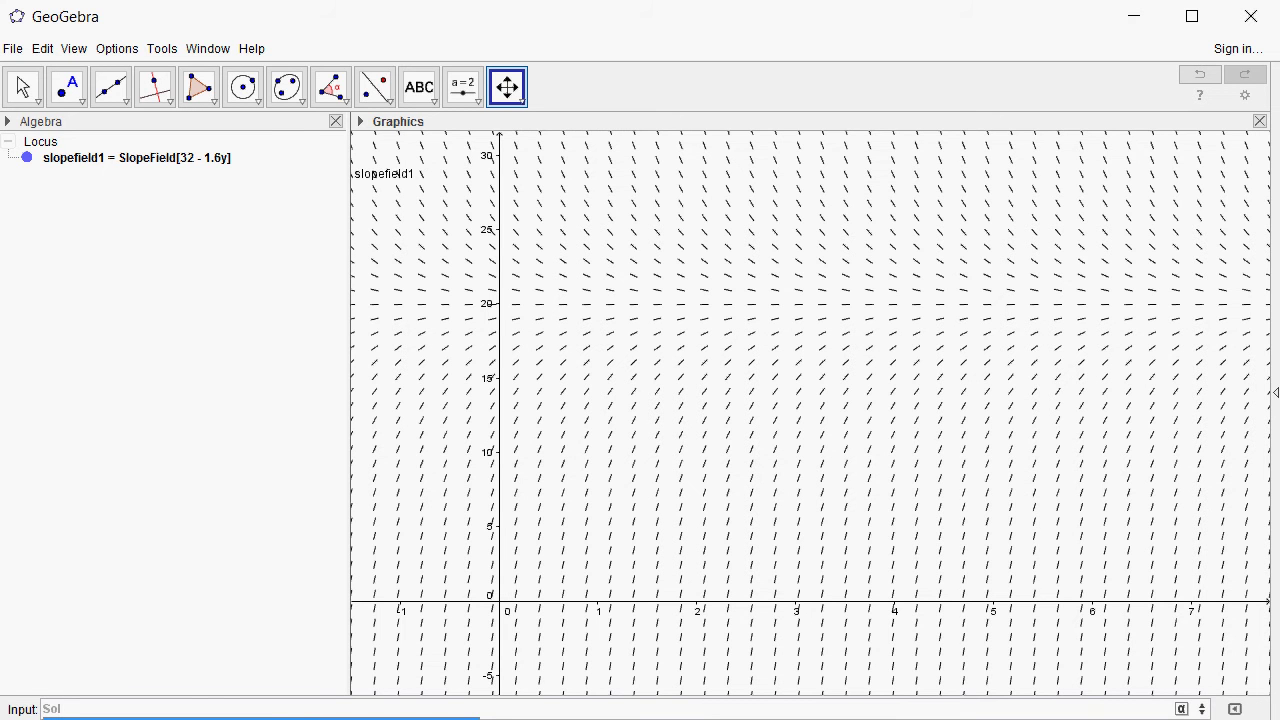
pyautogui.press('Return')
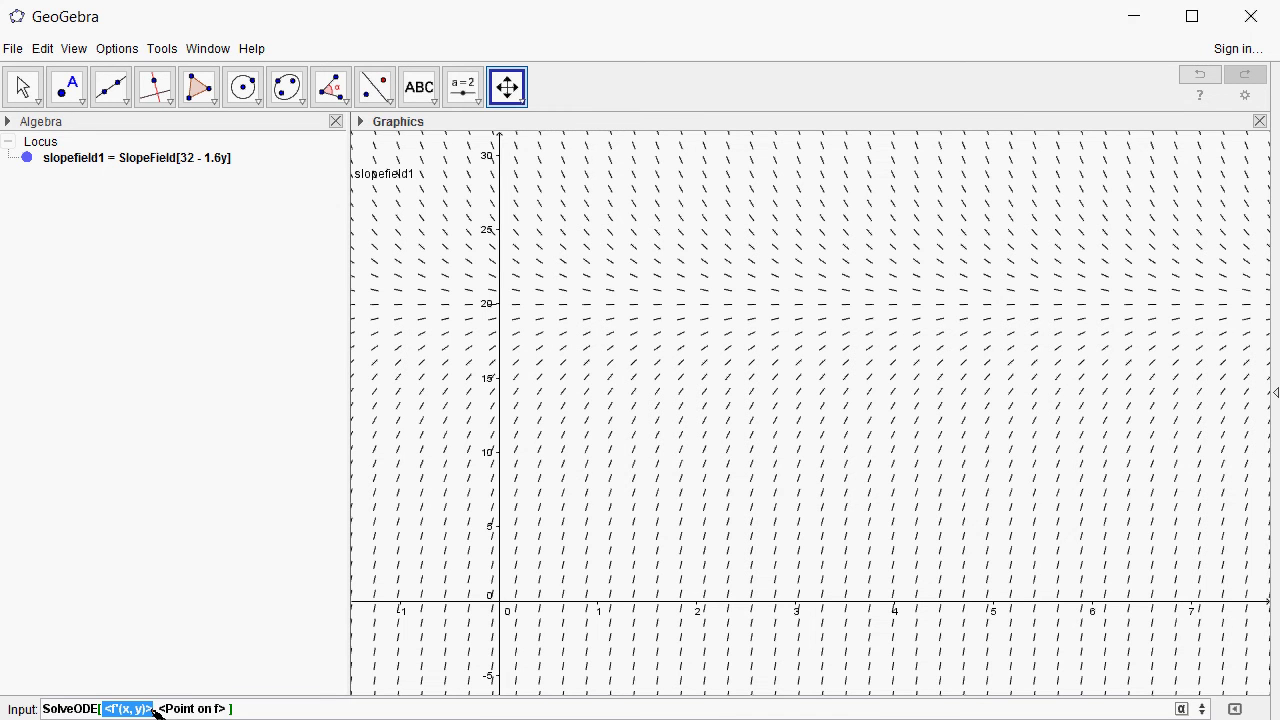
pyautogui.write('32')
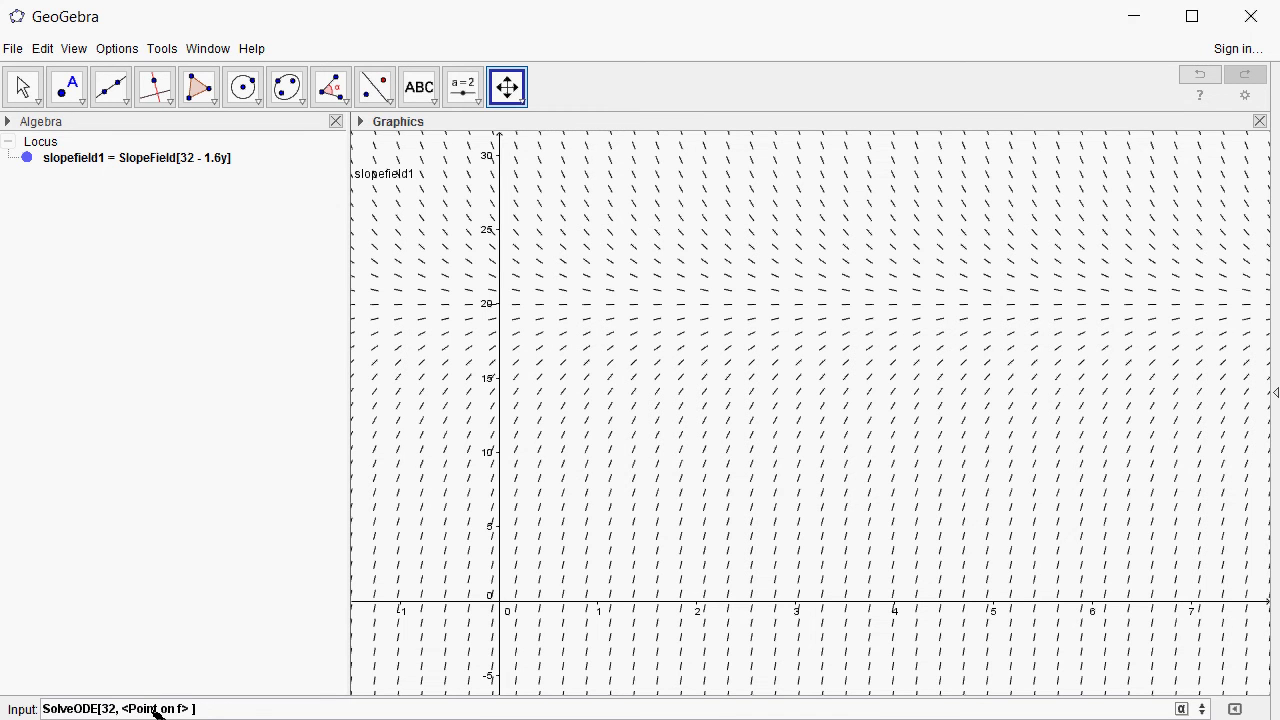
pyautogui.write('-1.6y')
pyautogui.click(155, 708)
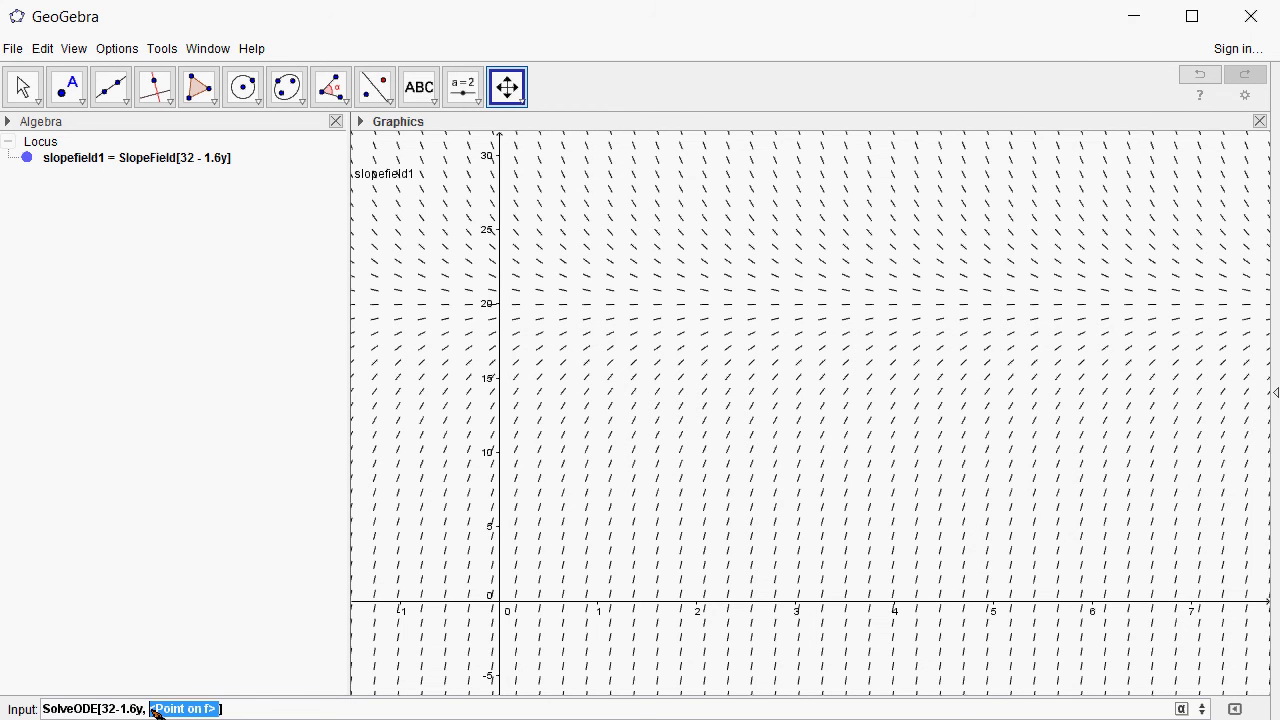
pyautogui.write('(0,0')
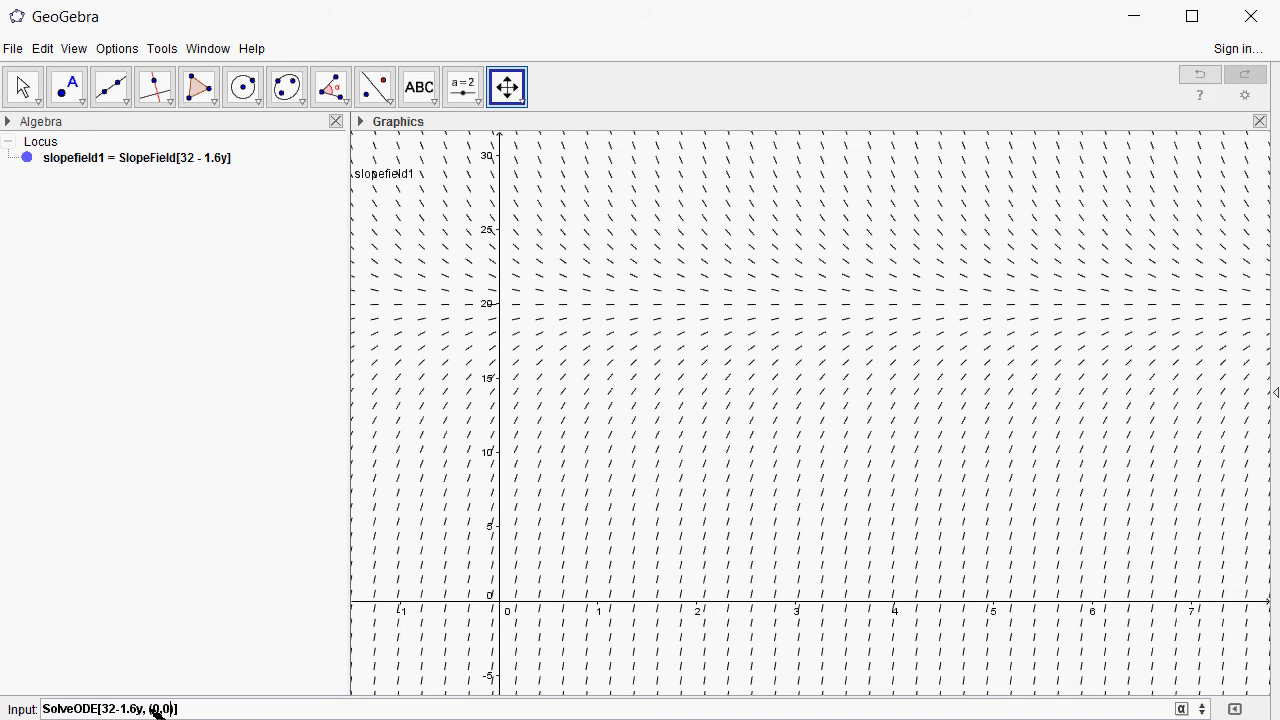
pyautogui.press('Return')
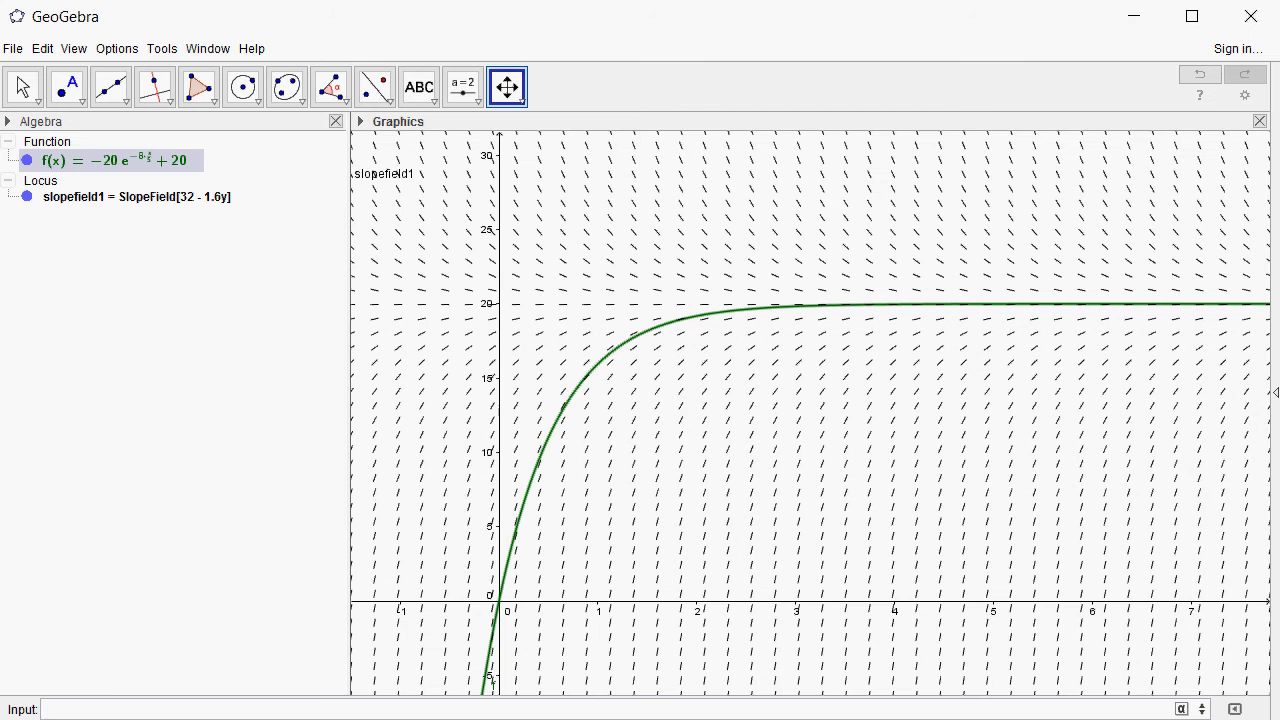
# Add horizontal line a at y = 20 and line b at y = 18
pyautogui.write('y=20')
pyautogui.press('Return')
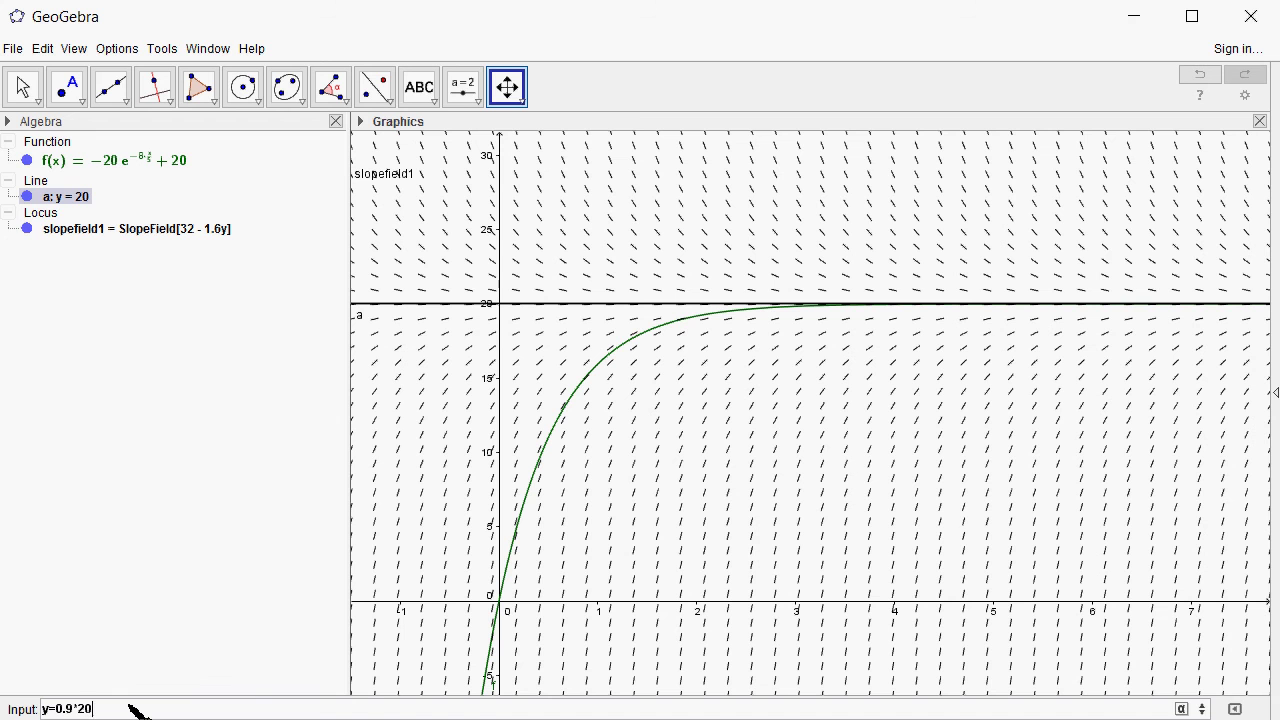
pyautogui.press('Return')
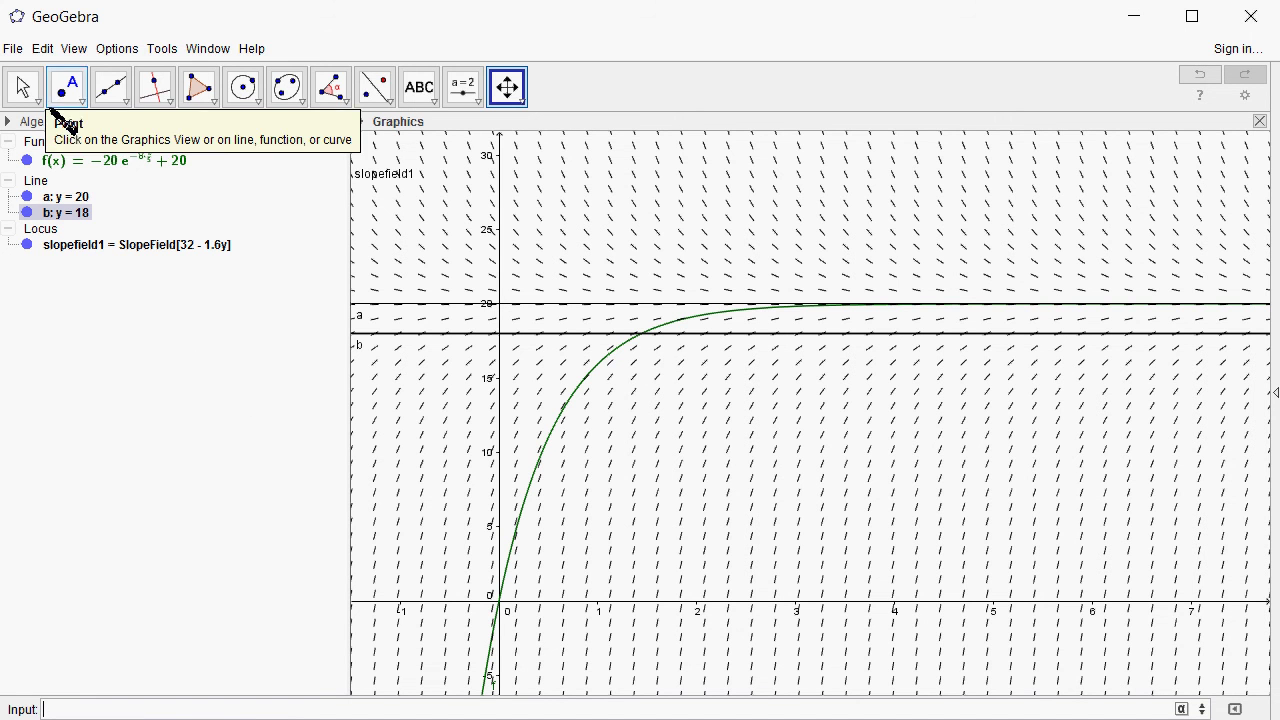
# Place intersection point A = (1.44, 18) where the solution curve meets line b
pyautogui.click(62, 88)
pyautogui.click(80, 101)
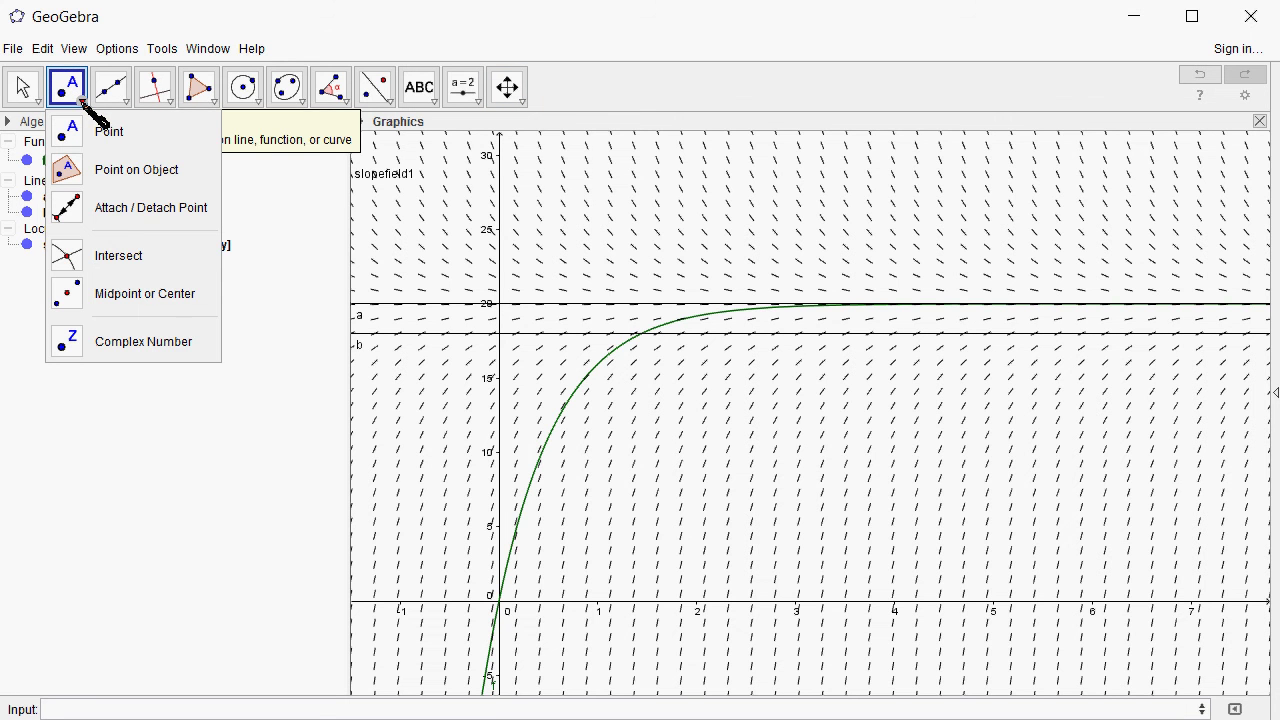
pyautogui.click(118, 256)
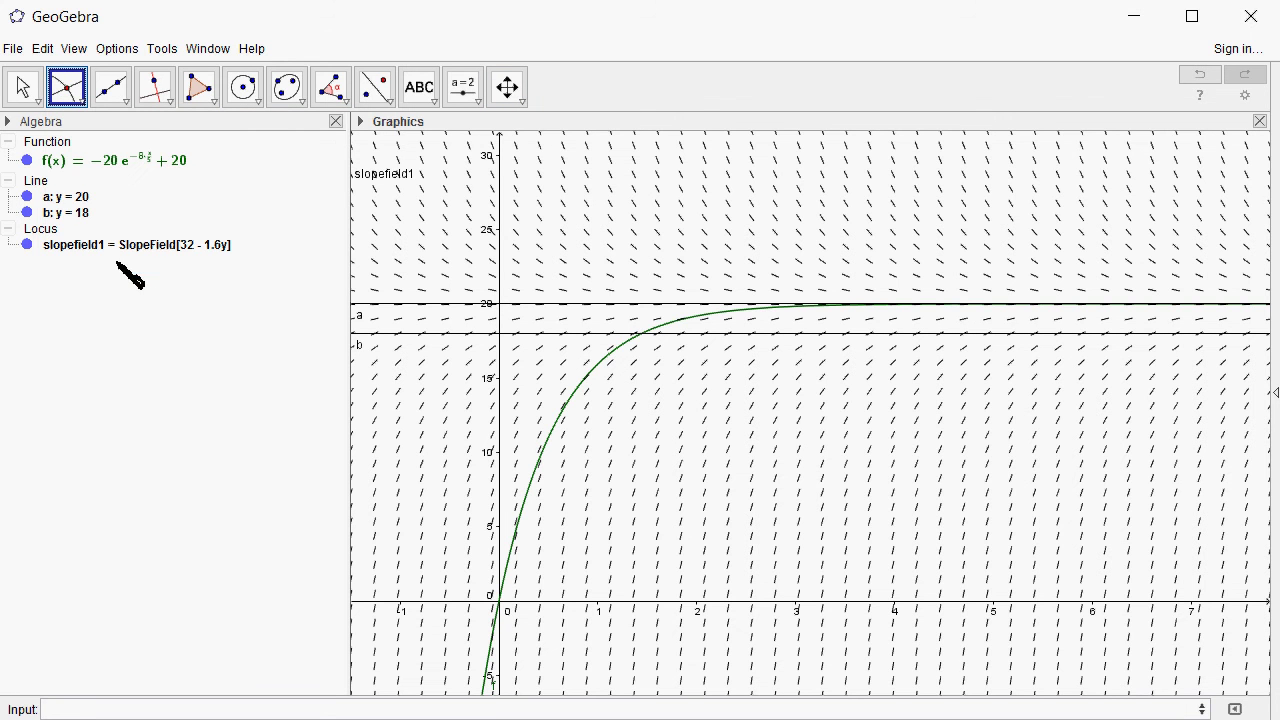
pyautogui.click(642, 333)
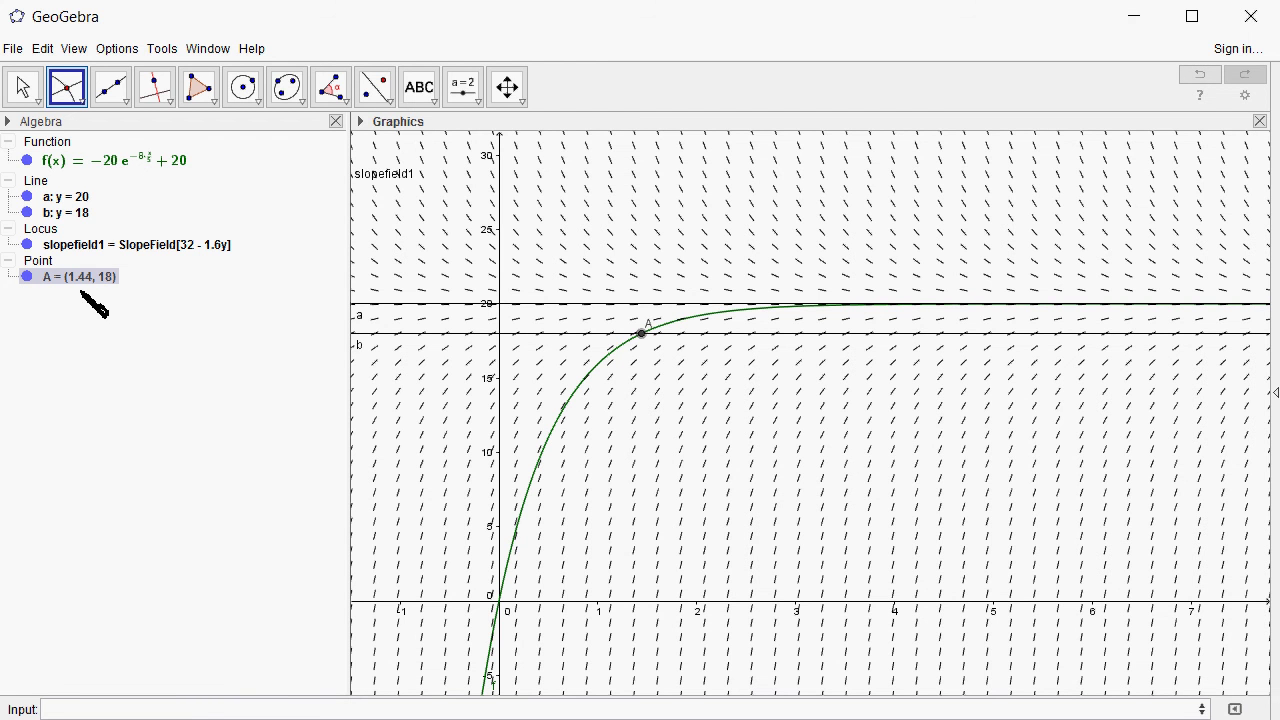
pyautogui.click(117, 48)
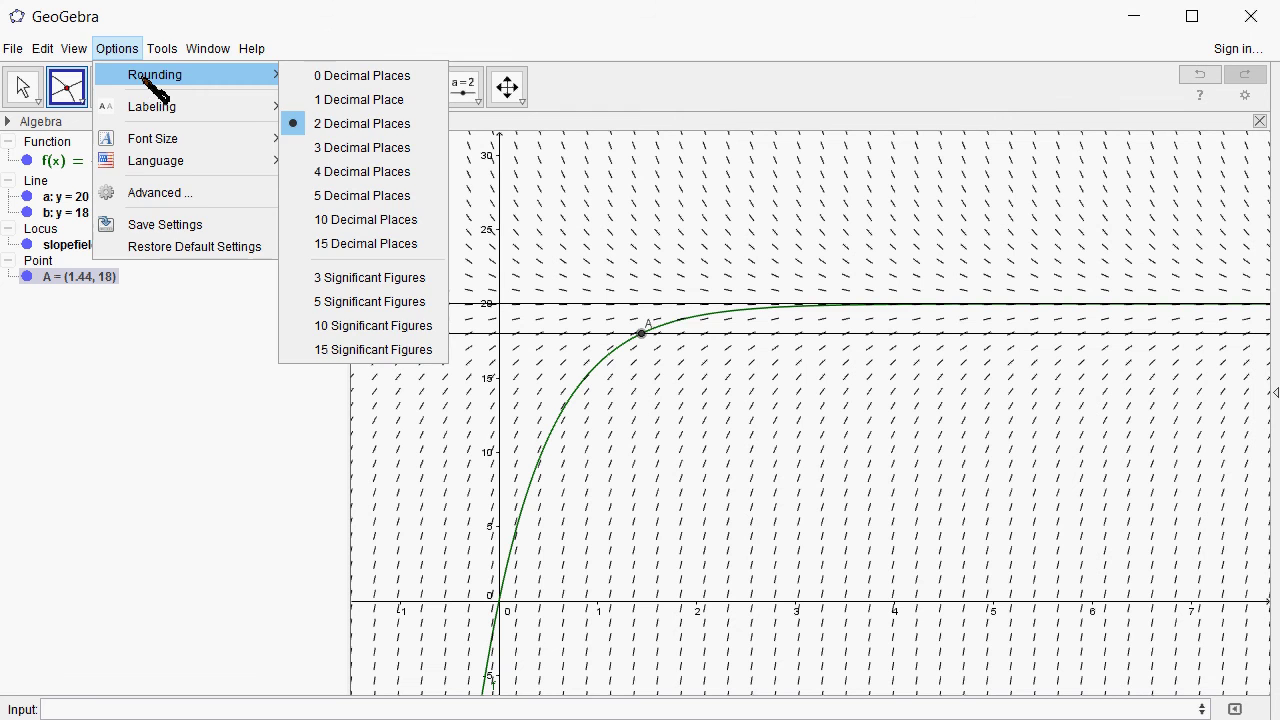
pyautogui.moveTo(162, 48)
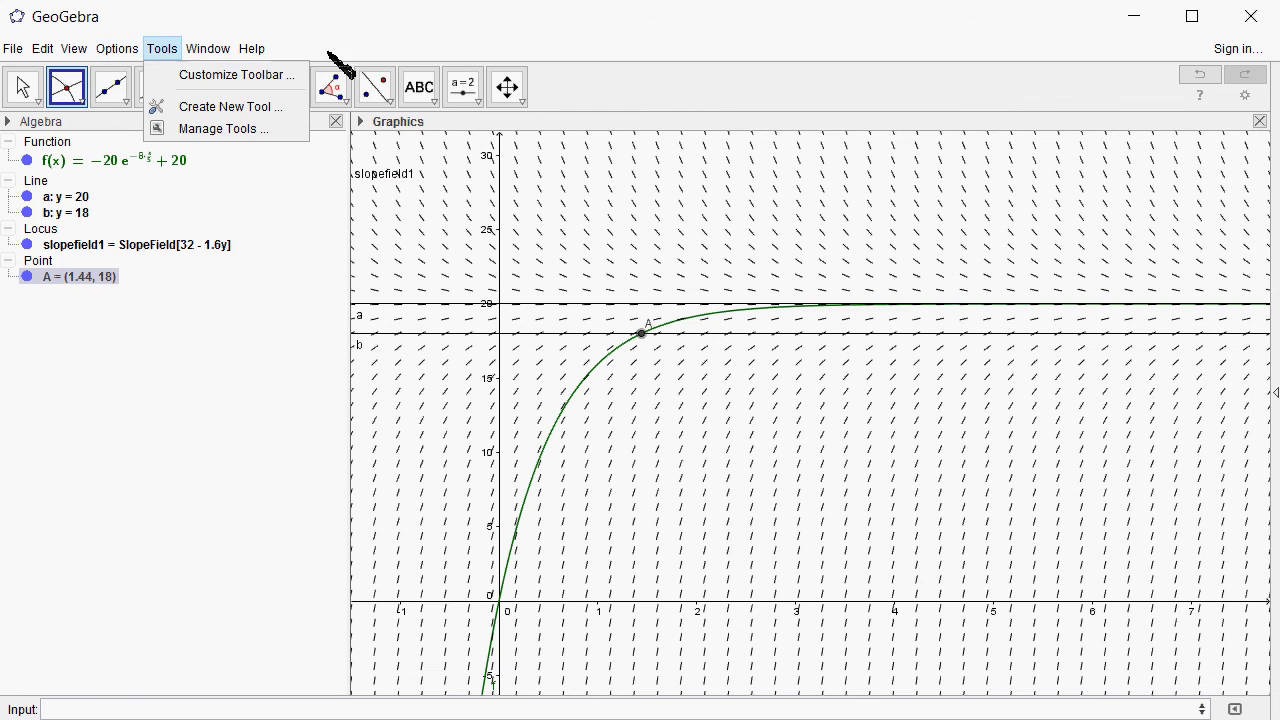
pyautogui.click(158, 48)
pyautogui.click(117, 48)
pyautogui.moveTo(150, 76)
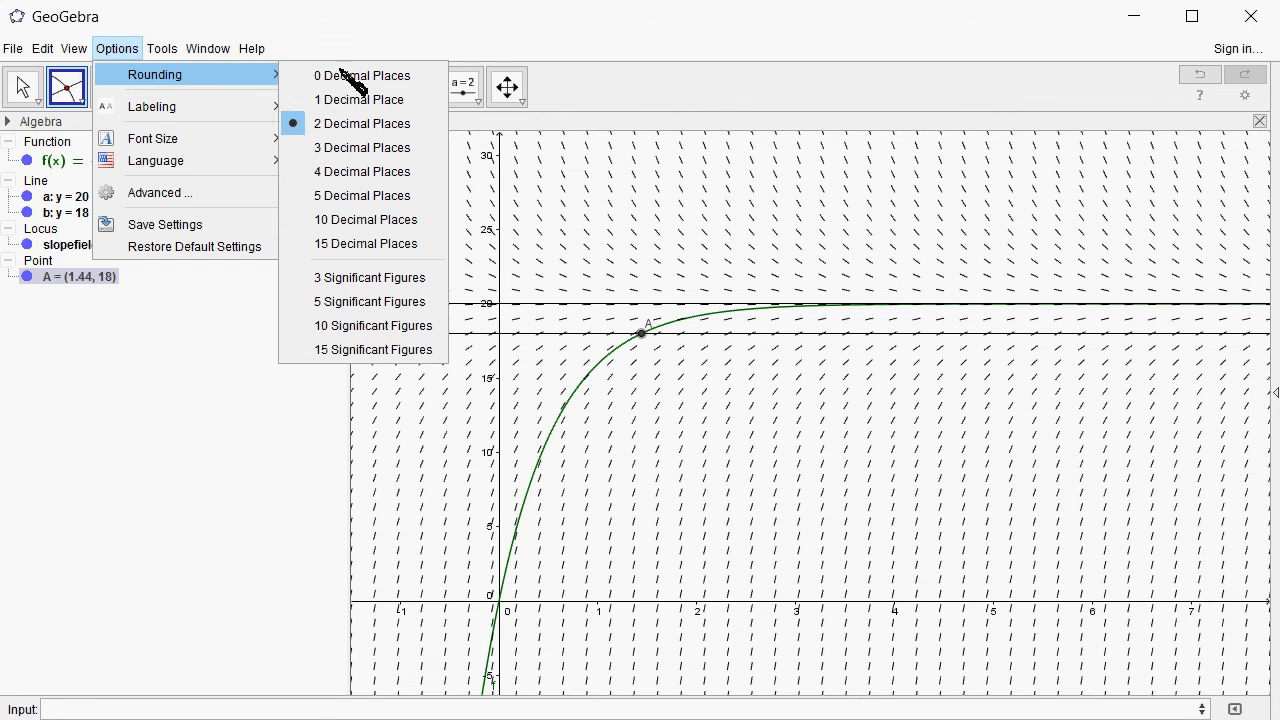
pyautogui.click(119, 413)
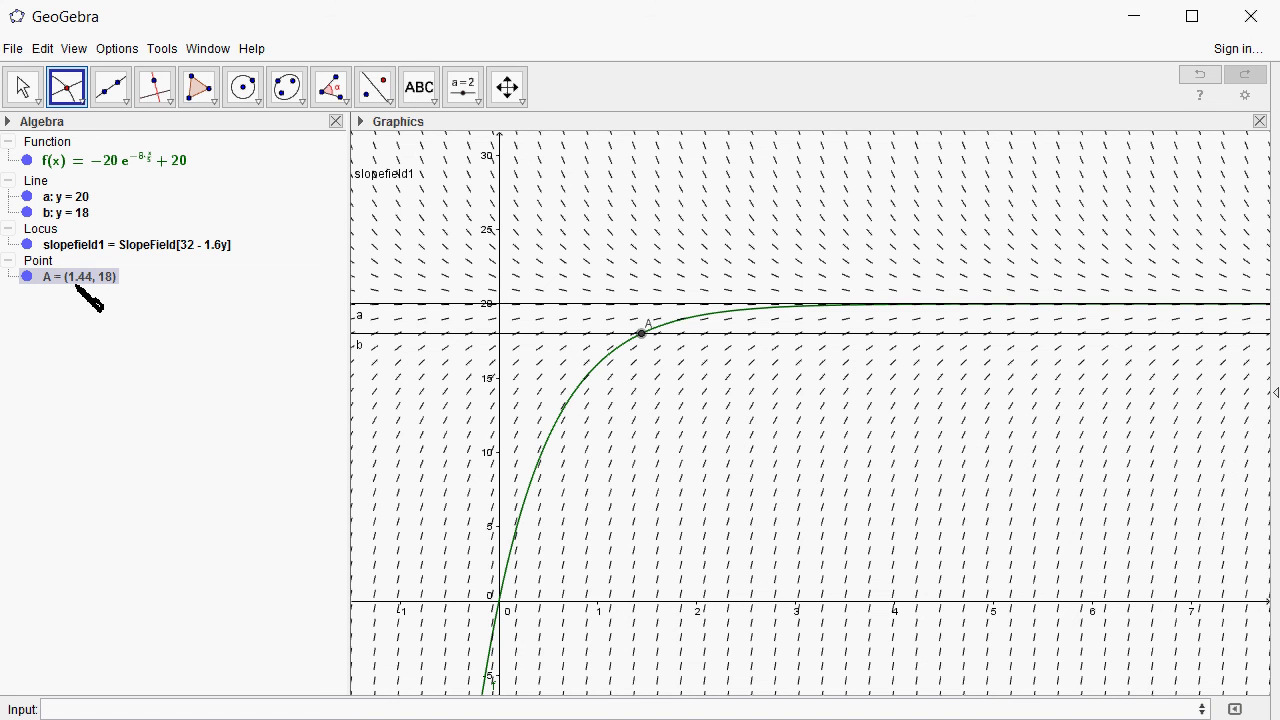
# Redefine line b as y = 0.95(20) in its Object Properties, moving A to (1.87, 19)
pyautogui.moveTo(92, 286)
pyautogui.click(77, 213)
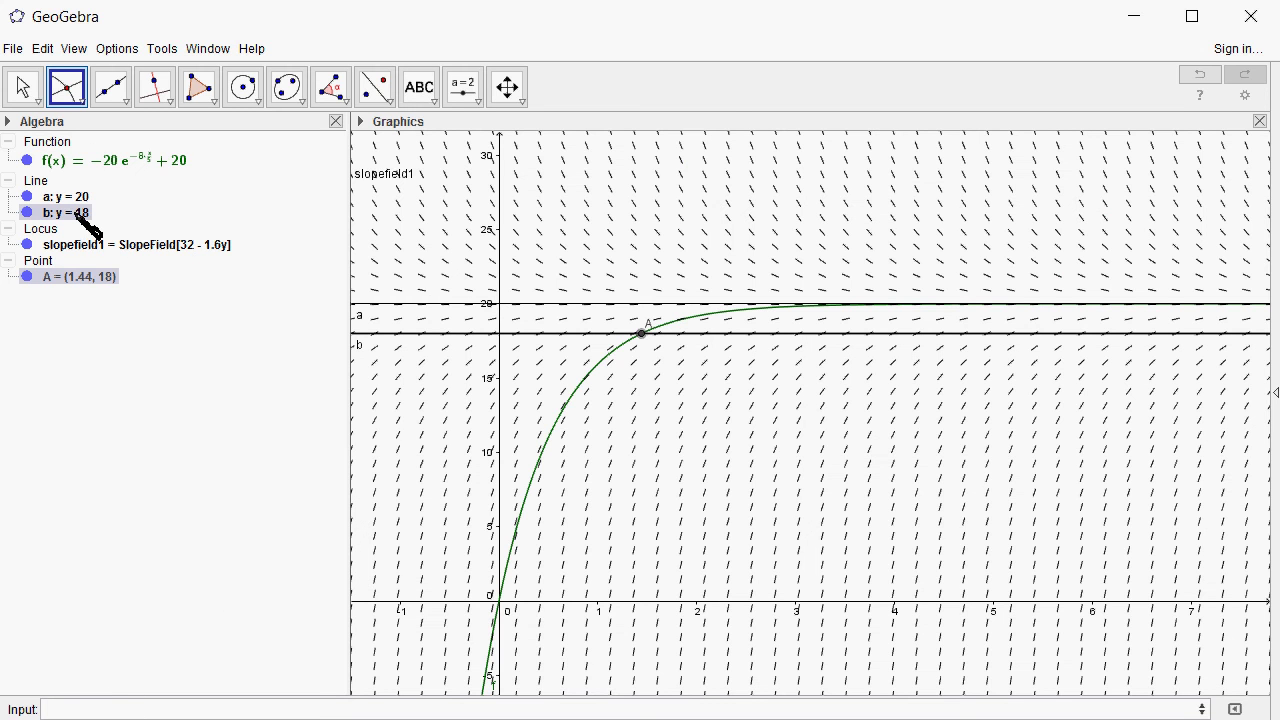
pyautogui.rightClick(77, 215)
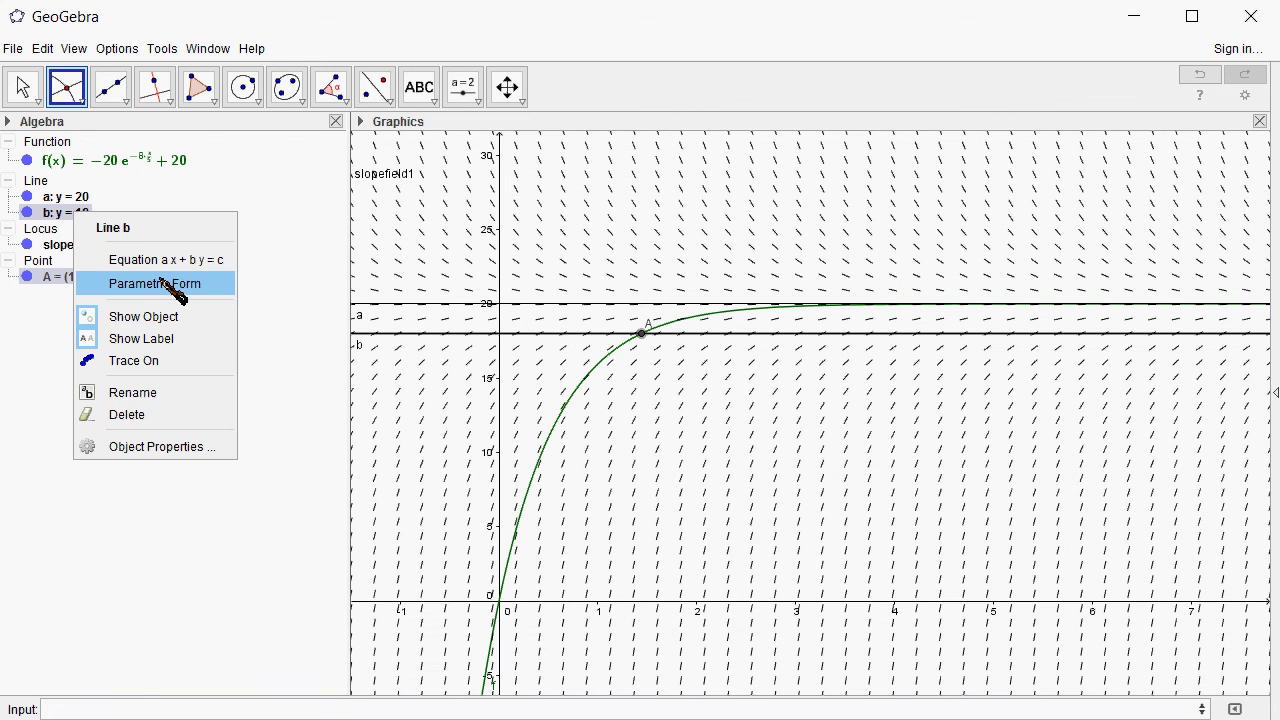
pyautogui.click(173, 449)
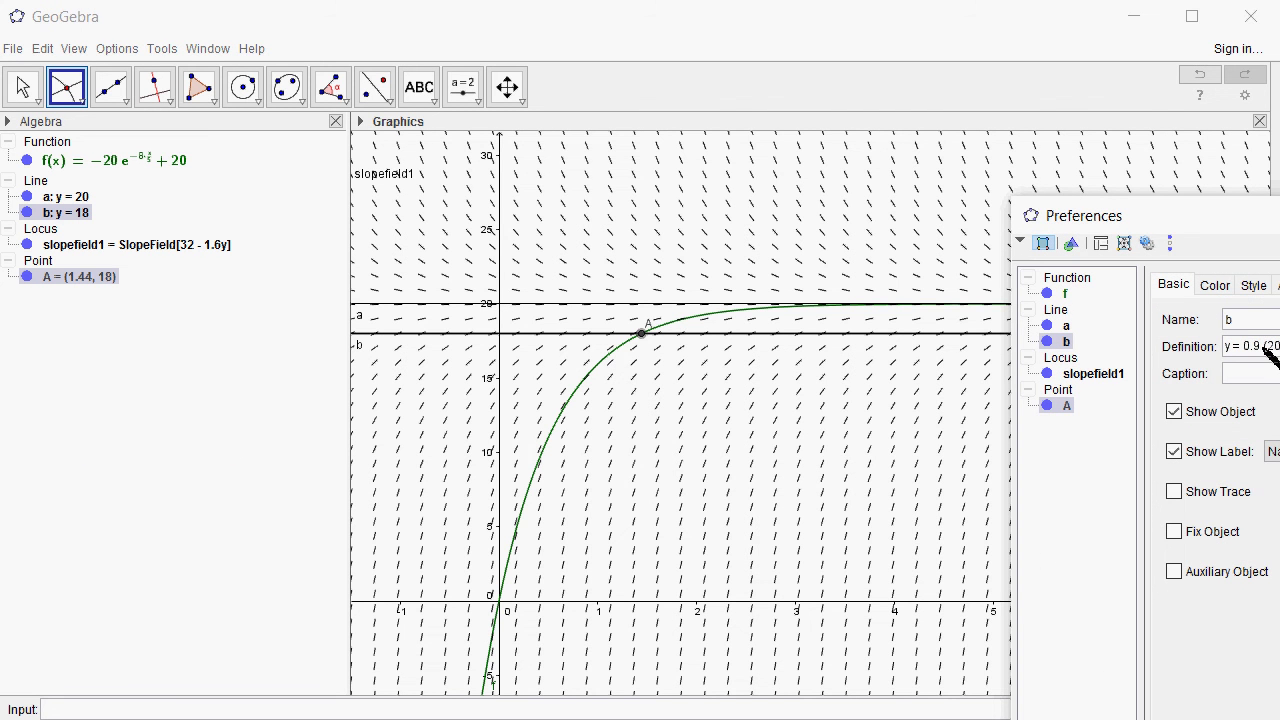
pyautogui.click(1266, 346)
pyautogui.press('Return')
pyautogui.press('Escape')
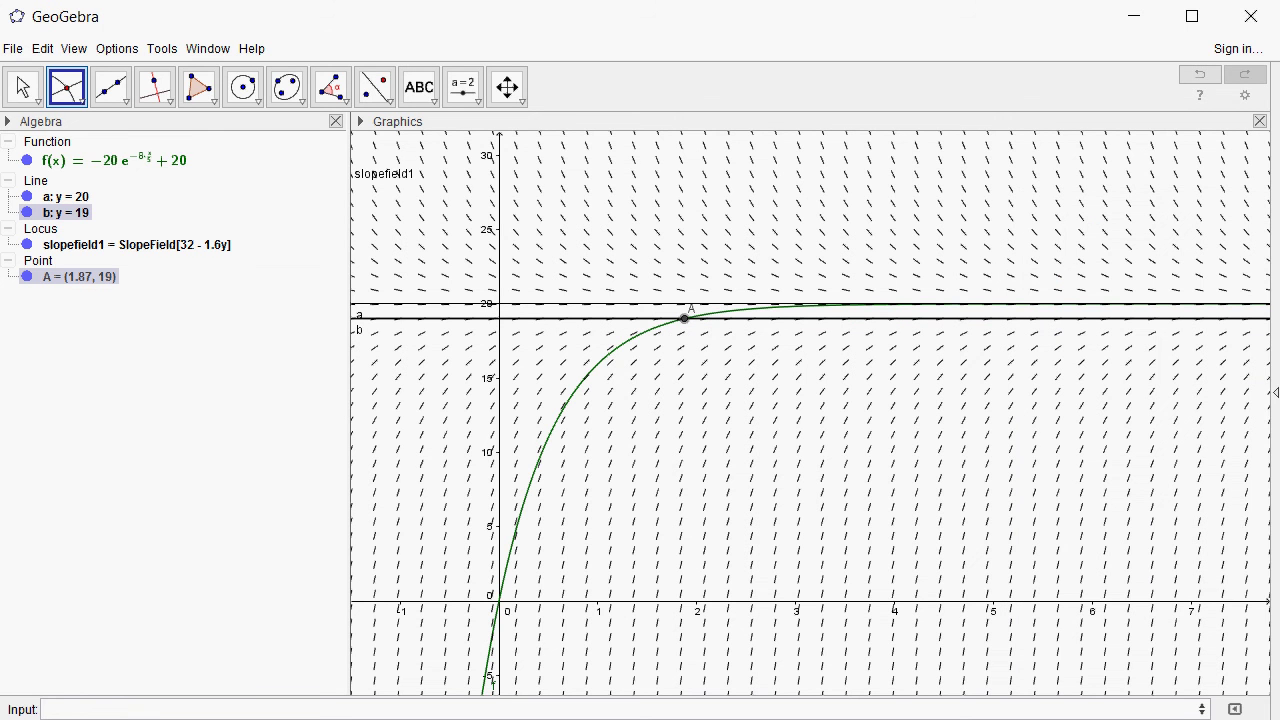